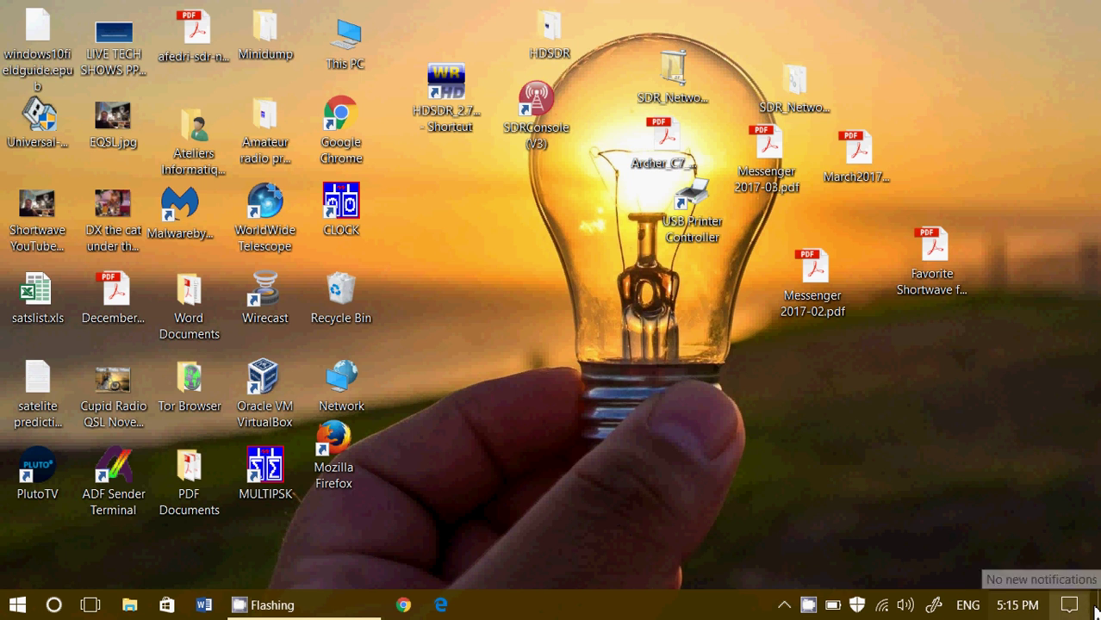
- Review the File History backup options in the Update & security settings, and close Settings
{"action": "left_click", "coordinate": [1069, 604]}
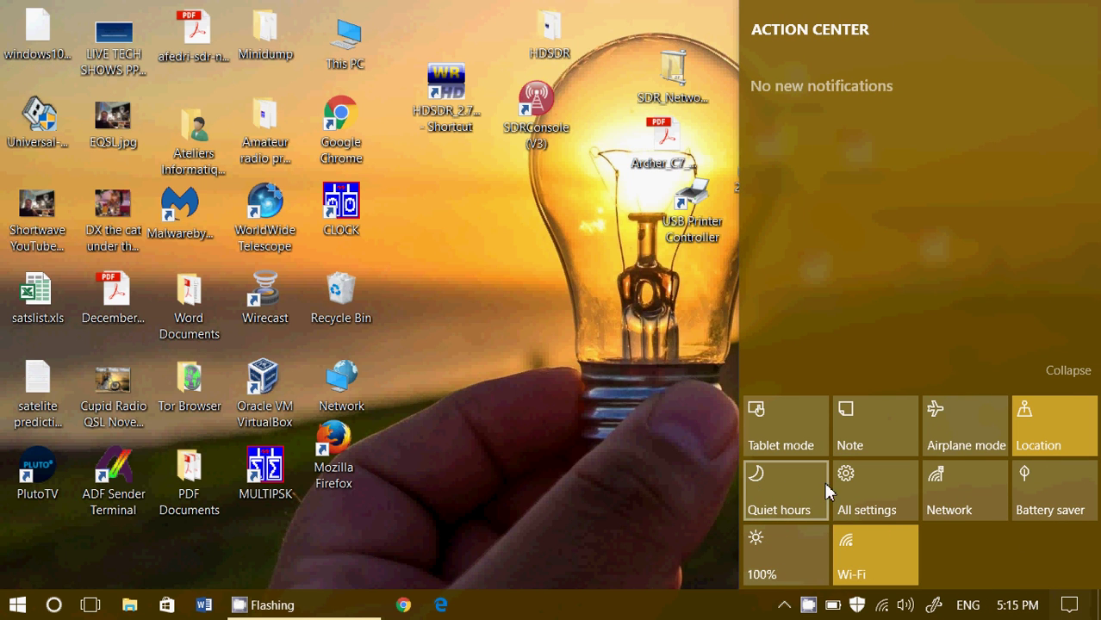
{"action": "left_click", "coordinate": [871, 484]}
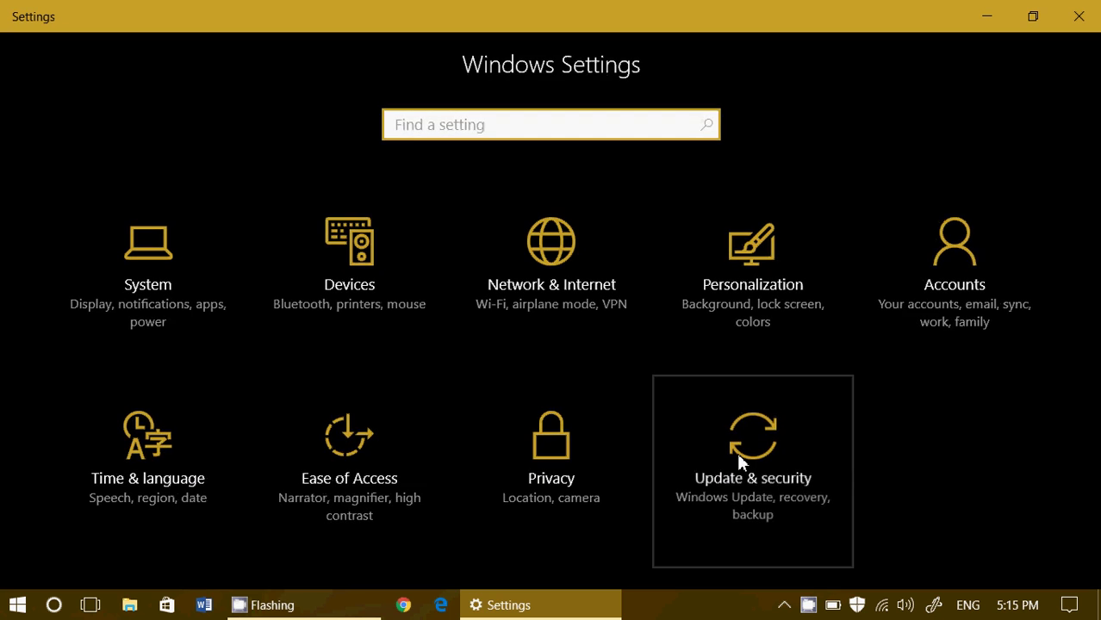
{"action": "left_click", "coordinate": [737, 451]}
{"action": "left_click", "coordinate": [66, 315]}
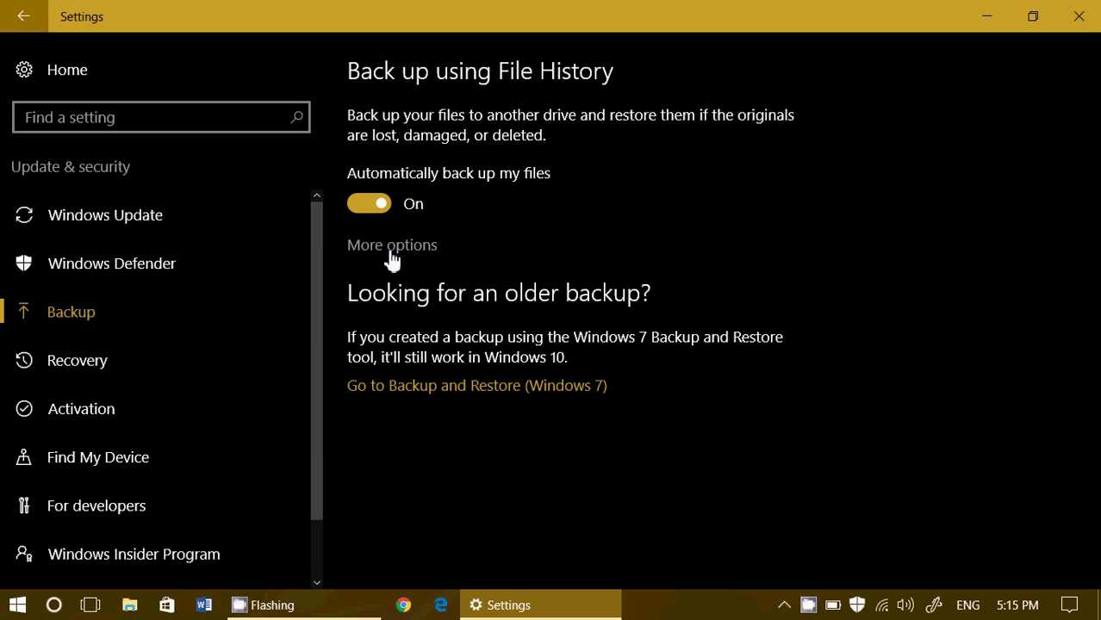
{"action": "left_click", "coordinate": [389, 247]}
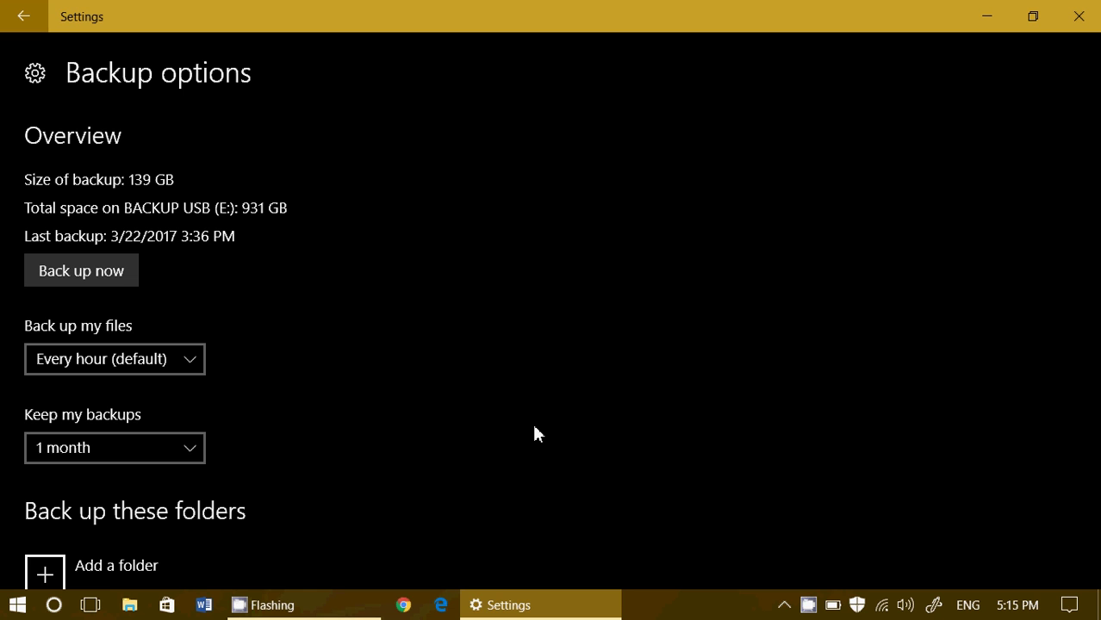
{"action": "left_click", "coordinate": [1078, 15]}
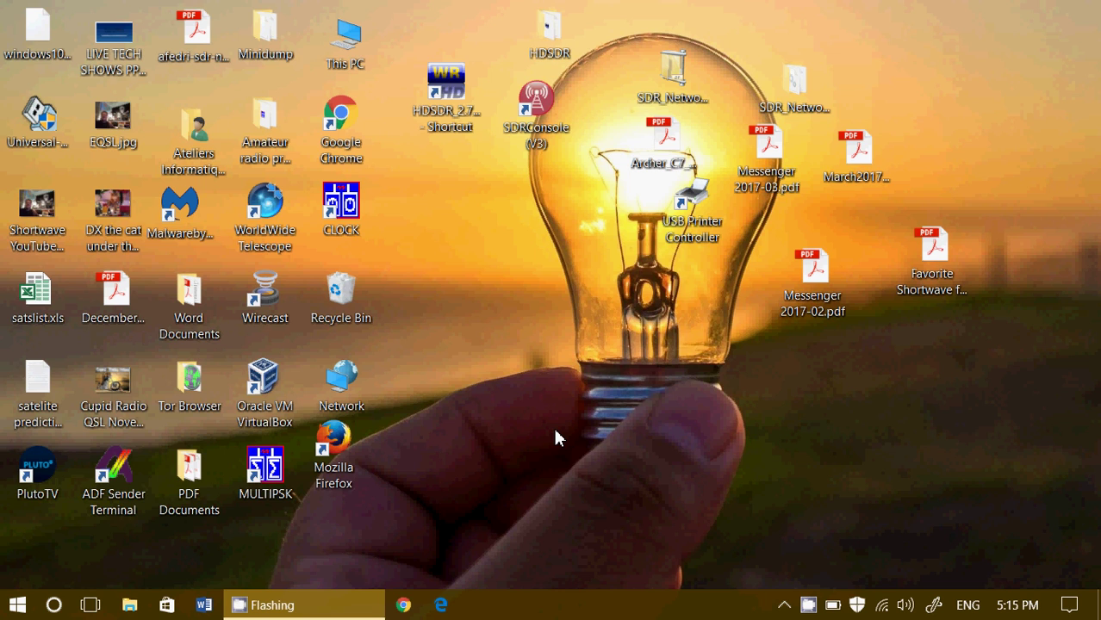
- In File Explorer, open the computer's Data folder inside FileHistory on the new (E:) drive
{"action": "left_click", "coordinate": [129, 603]}
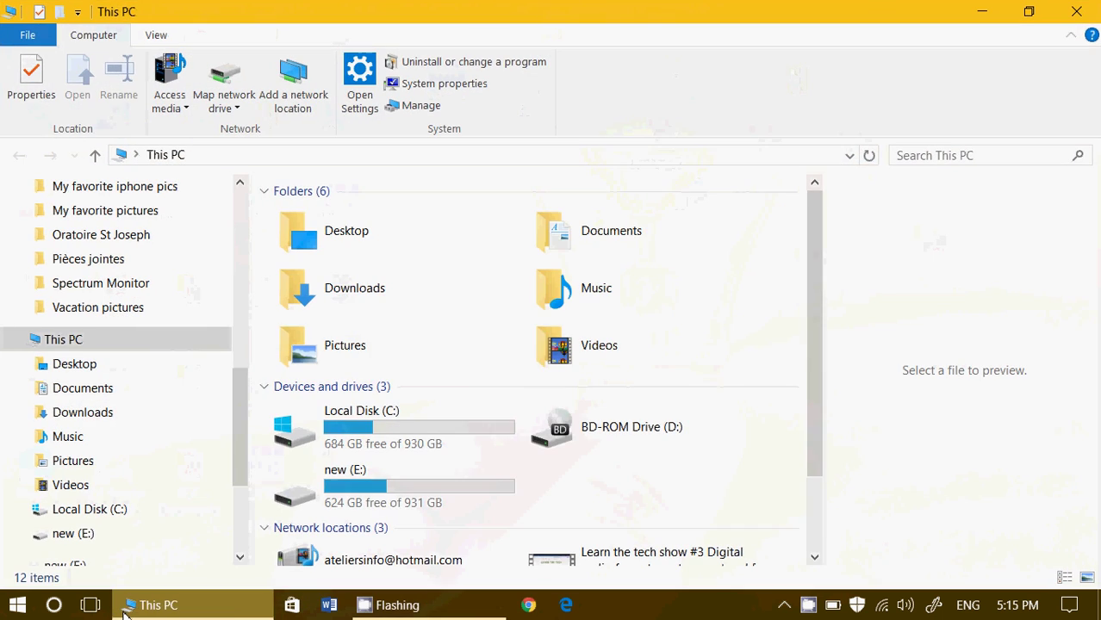
{"action": "double_click", "coordinate": [359, 496]}
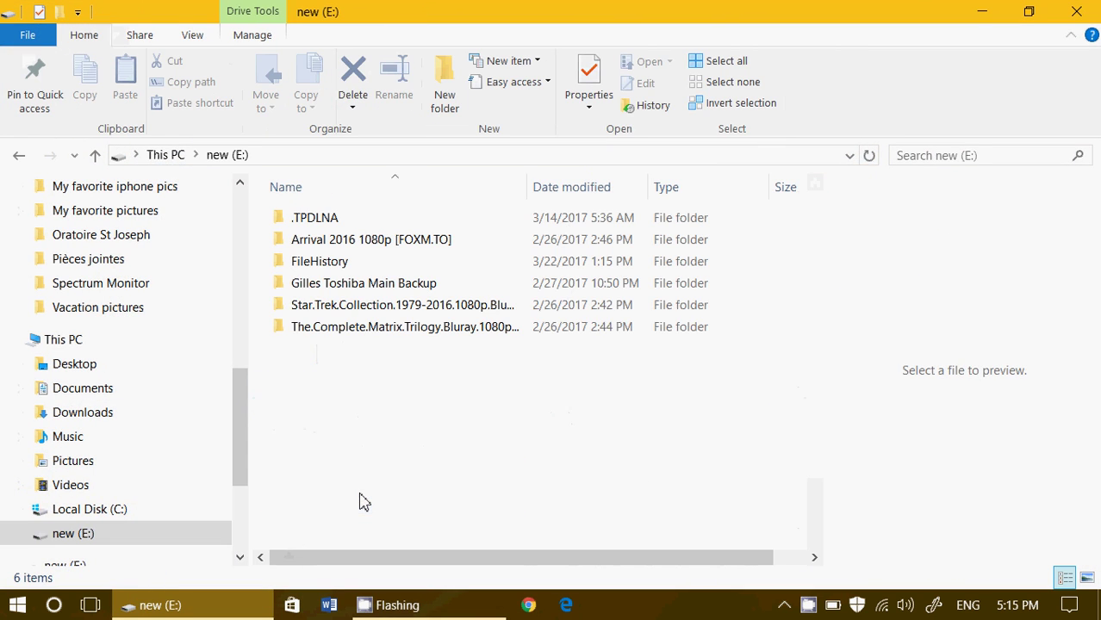
{"action": "double_click", "coordinate": [366, 262]}
{"action": "double_click", "coordinate": [344, 220]}
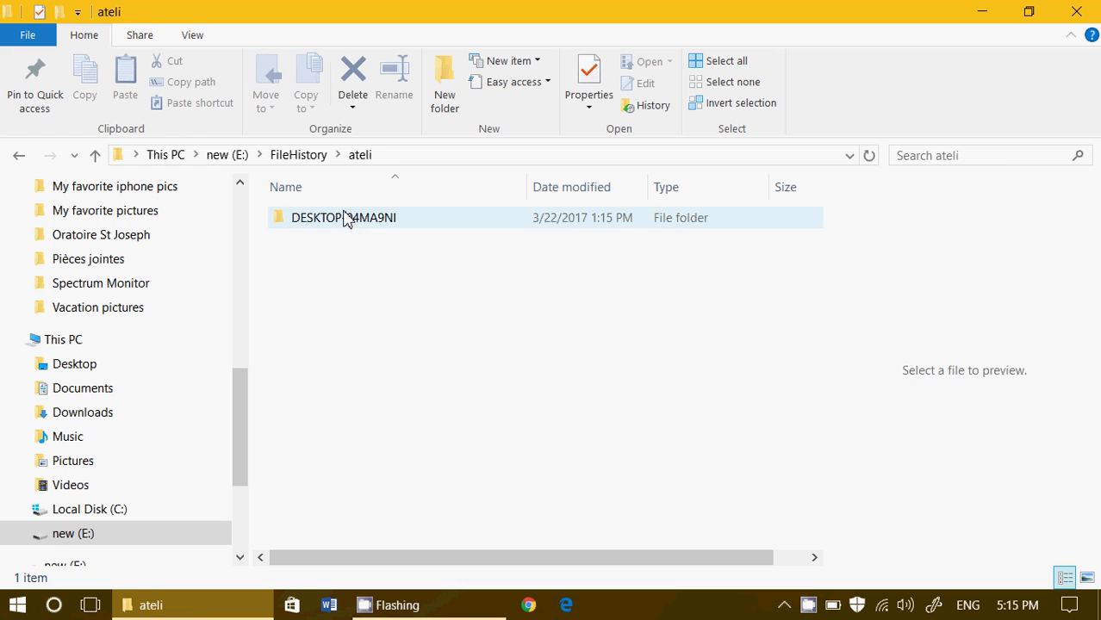
{"action": "double_click", "coordinate": [344, 217]}
{"action": "double_click", "coordinate": [336, 242]}
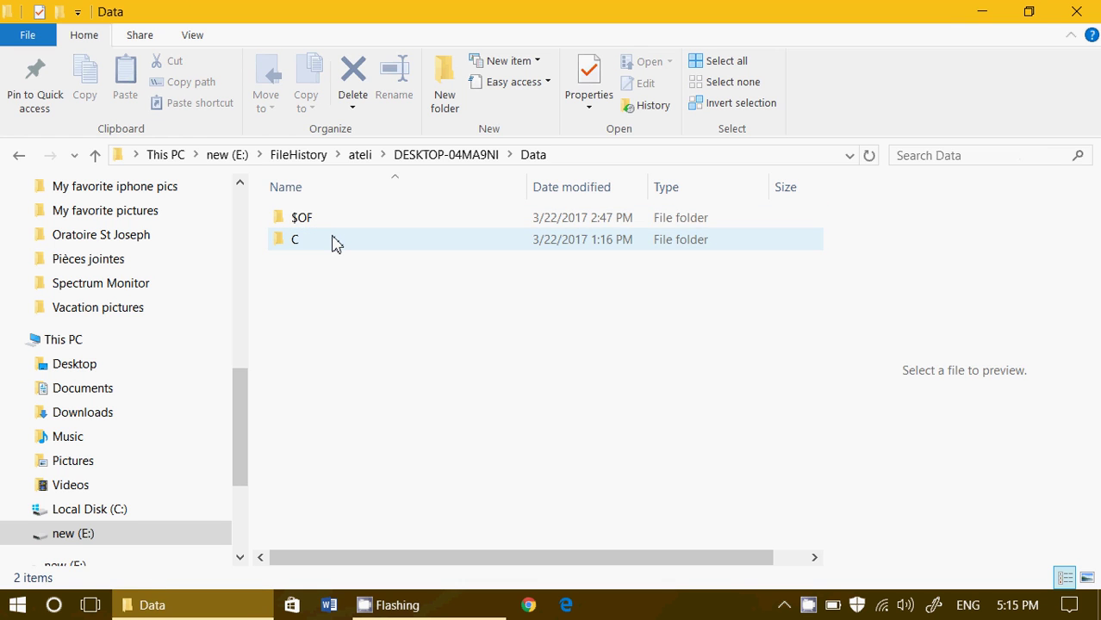
- Open the backed-up Desktop folder under C, Users and the user's folder, and find the dated Word document versions
{"action": "double_click", "coordinate": [320, 241]}
{"action": "left_click", "coordinate": [321, 222]}
{"action": "double_click", "coordinate": [322, 223]}
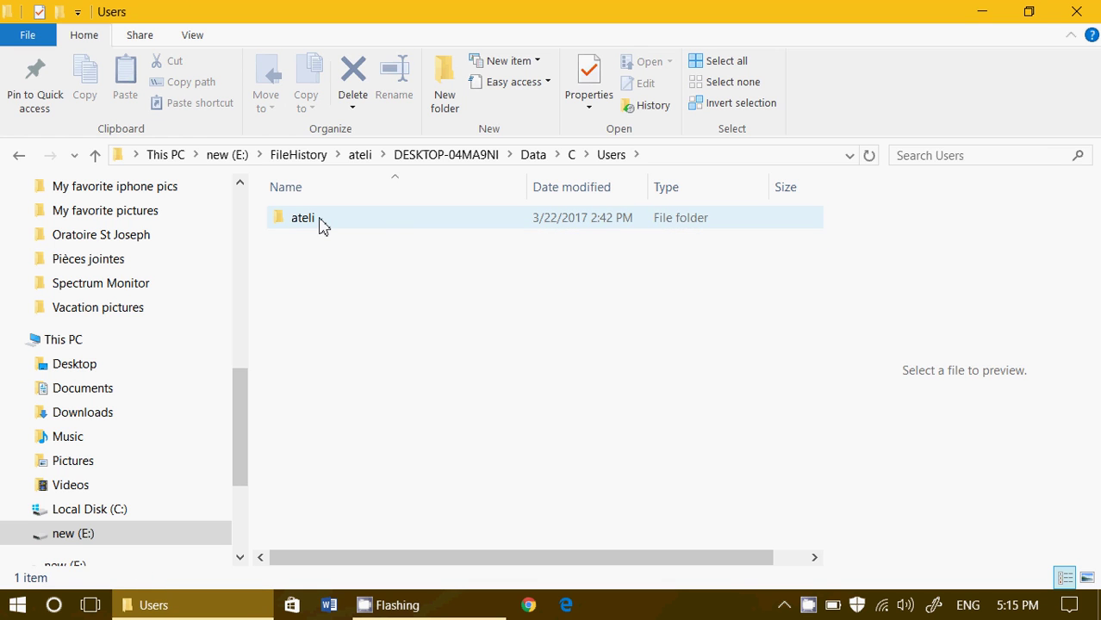
{"action": "double_click", "coordinate": [322, 223]}
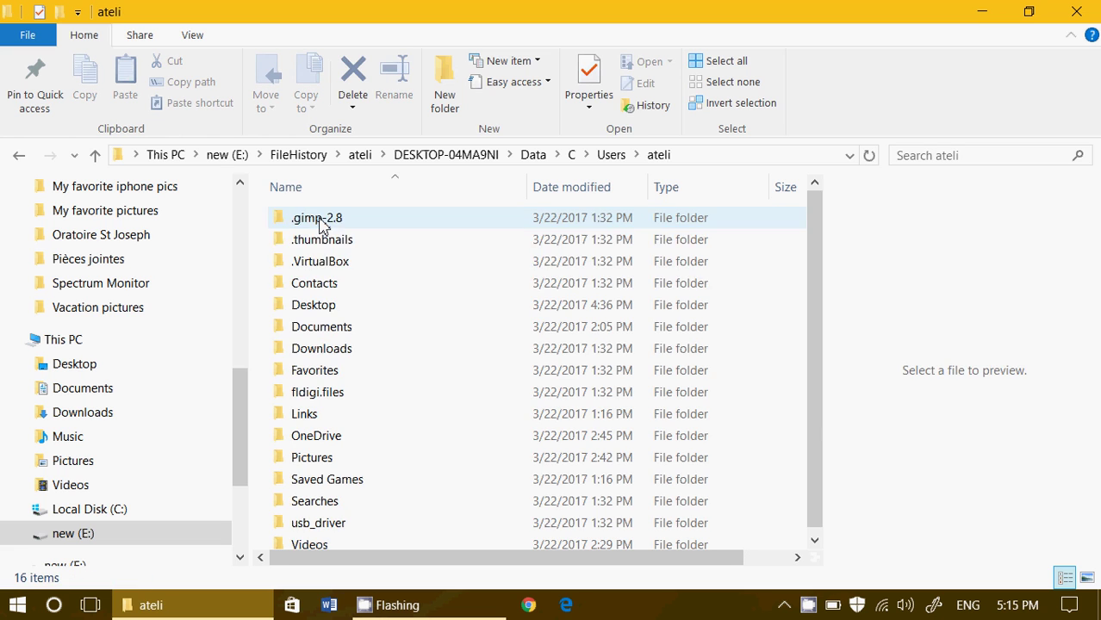
{"action": "double_click", "coordinate": [326, 307]}
{"action": "scroll", "coordinate": [444, 464], "scroll_direction": "down", "scroll_amount": 5}
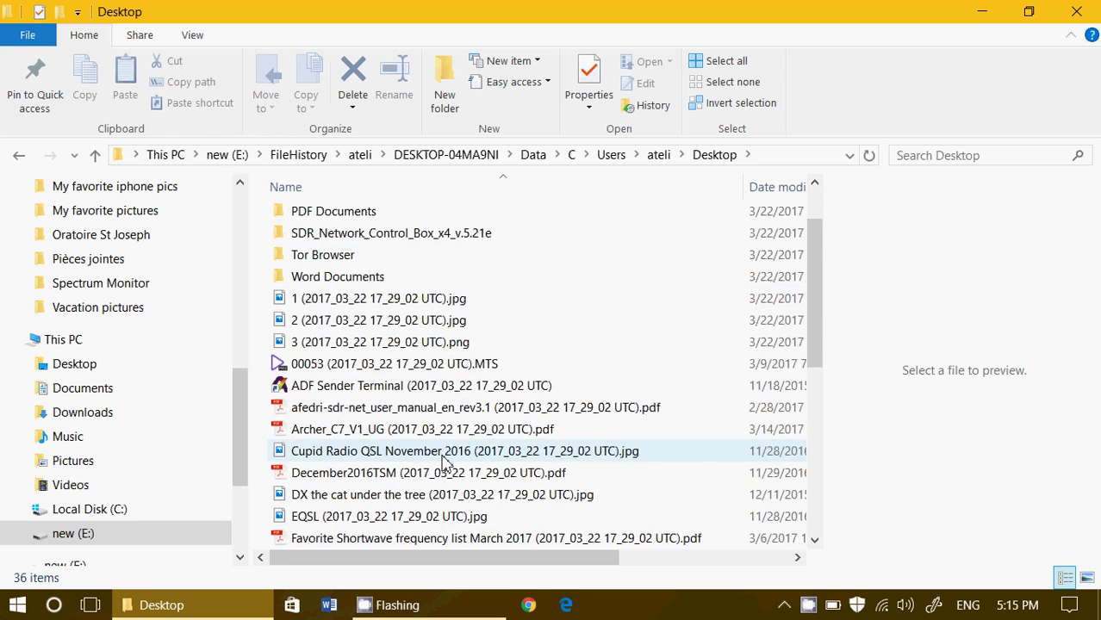
{"action": "scroll", "coordinate": [444, 463], "scroll_direction": "down", "scroll_amount": 2}
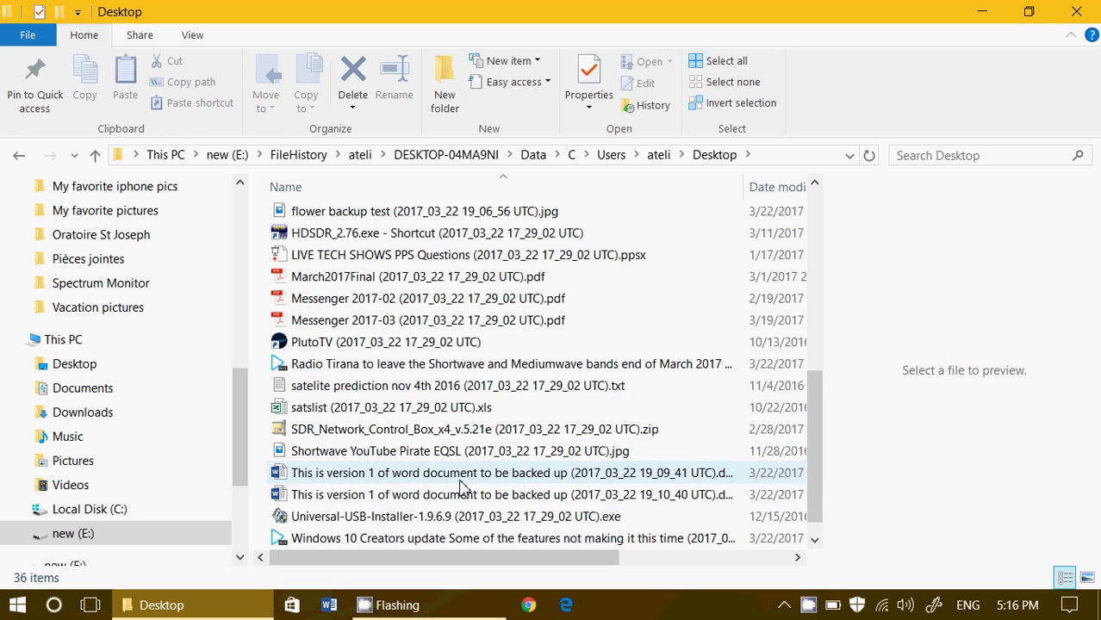
- Copy the backed-up Word document version stamped 2017_03_22 19_09_41 UTC and paste it onto the desktop
{"action": "left_click", "coordinate": [486, 479]}
{"action": "right_click", "coordinate": [488, 482]}
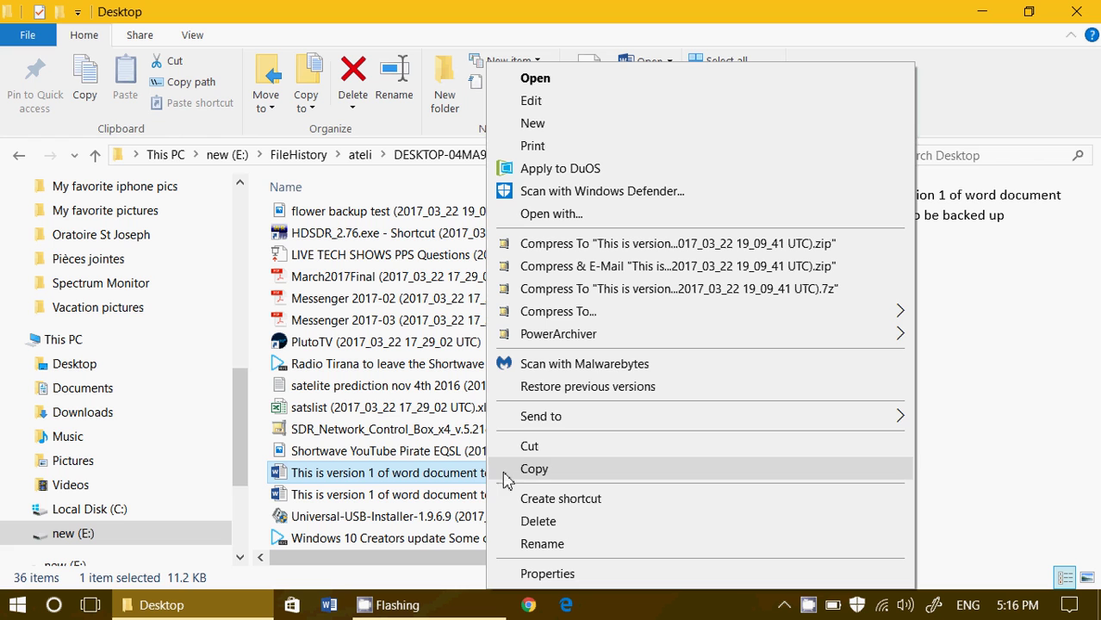
{"action": "left_click", "coordinate": [535, 472]}
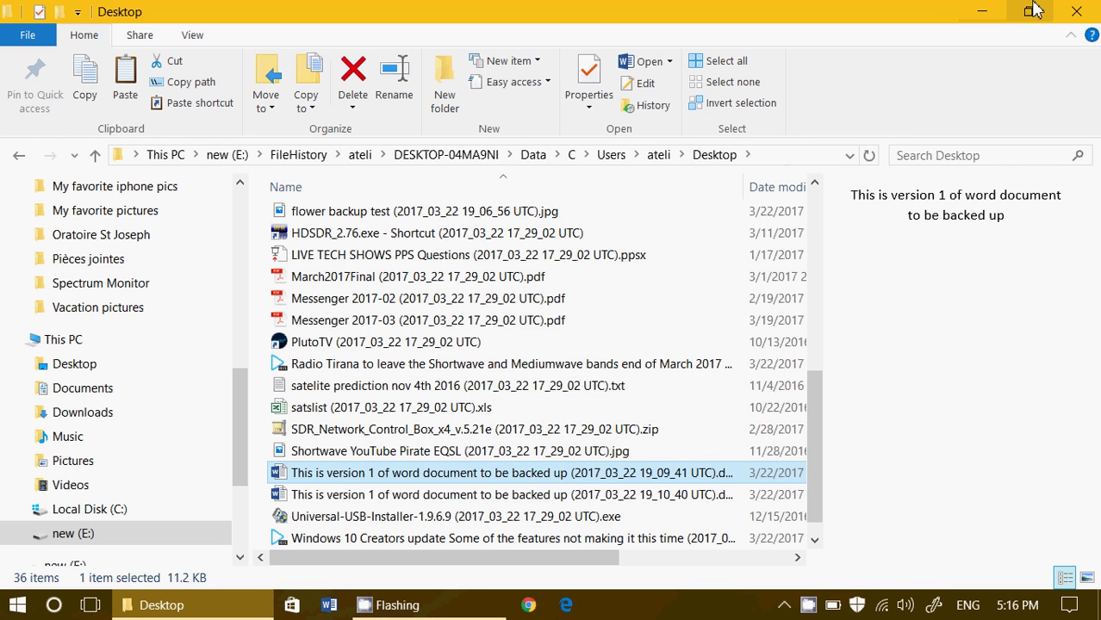
{"action": "left_click", "coordinate": [995, 13]}
{"action": "right_click", "coordinate": [515, 382]}
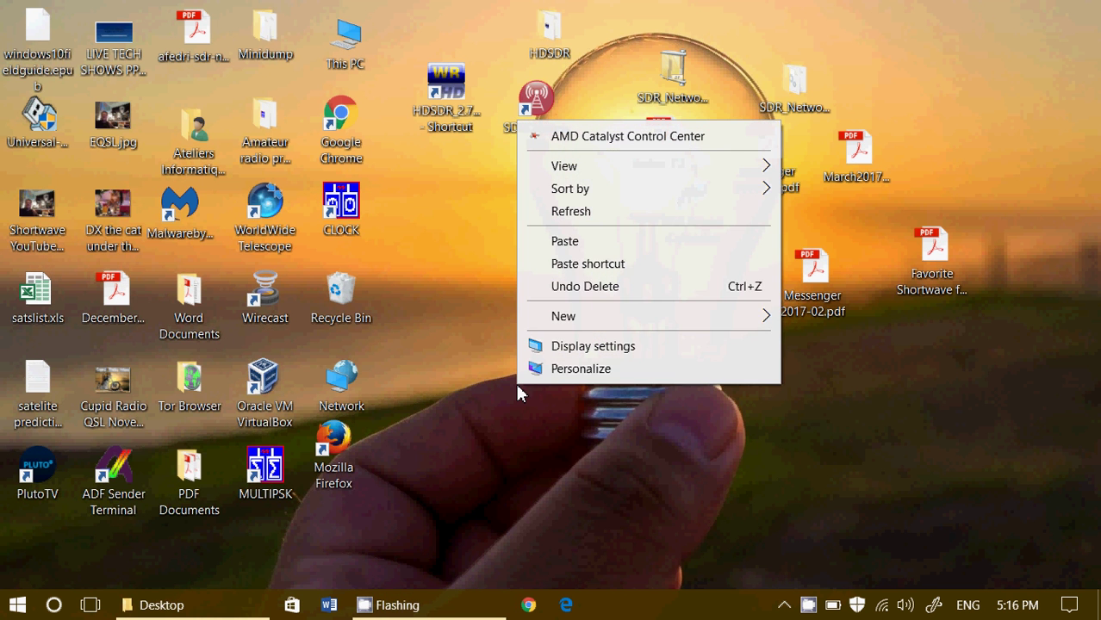
{"action": "left_click", "coordinate": [571, 242]}
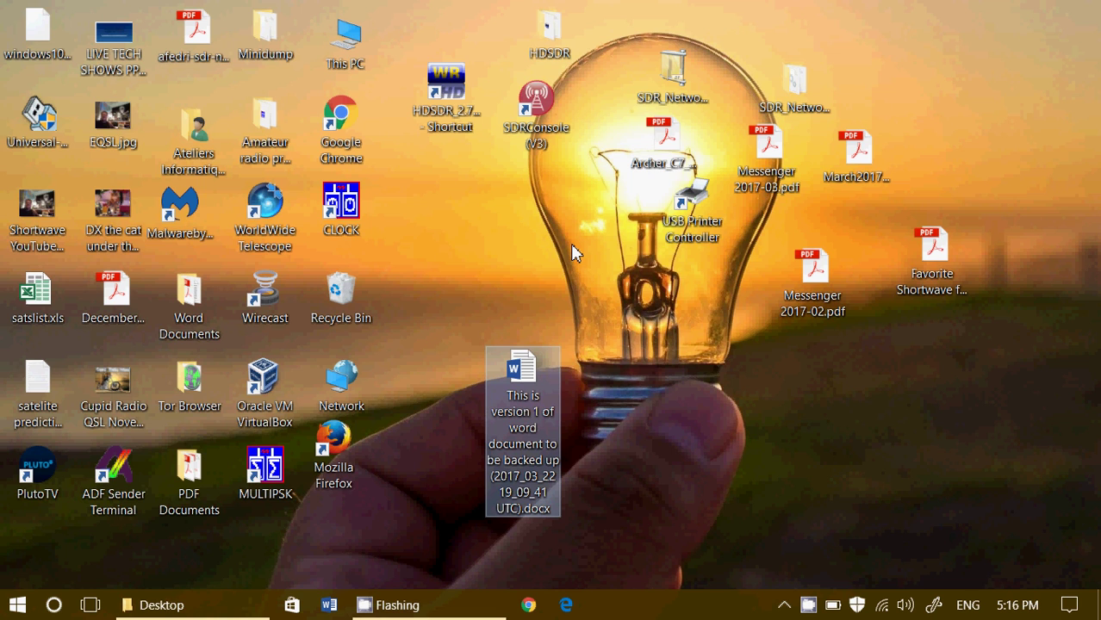
- Open the Backup options in the Update & security settings and start restoring files from a current backup
{"action": "left_click", "coordinate": [1070, 606]}
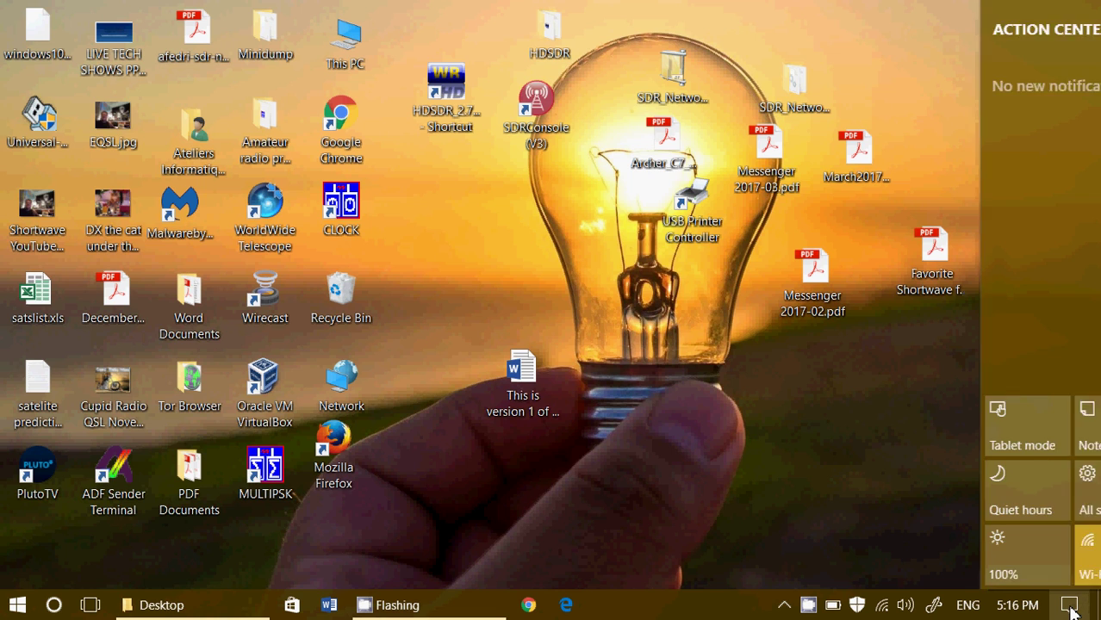
{"action": "left_click", "coordinate": [887, 493]}
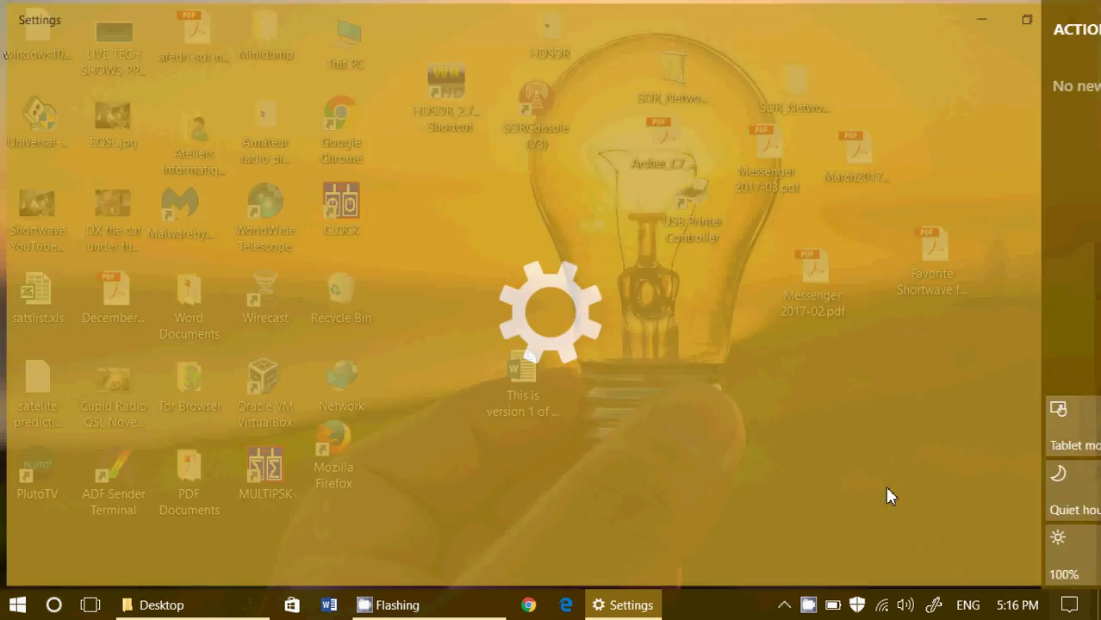
{"action": "left_click", "coordinate": [741, 457]}
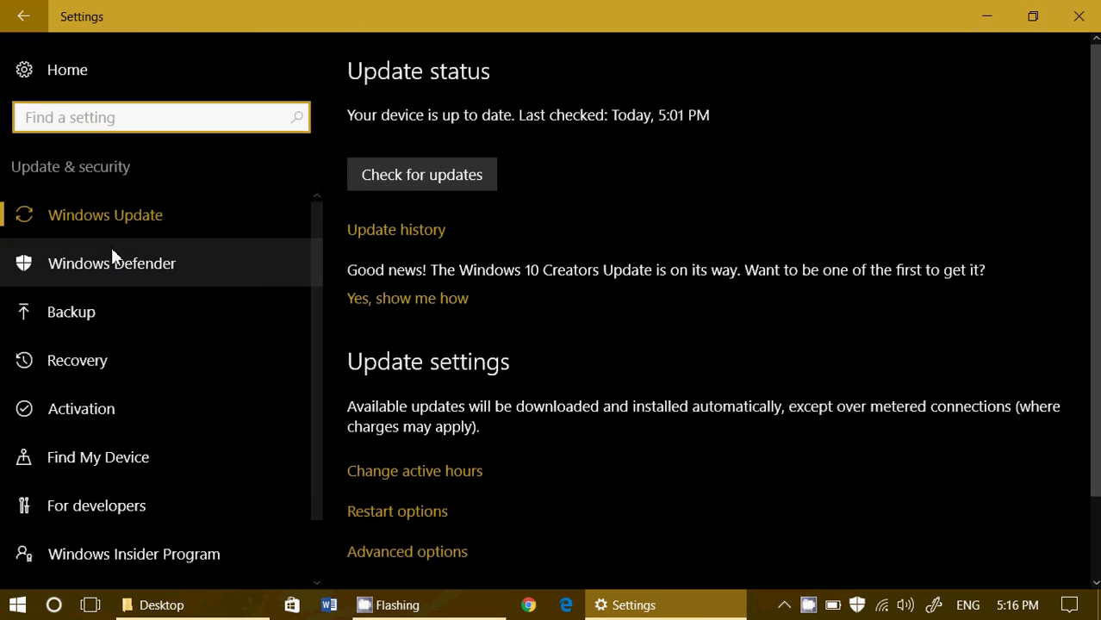
{"action": "left_click", "coordinate": [95, 308]}
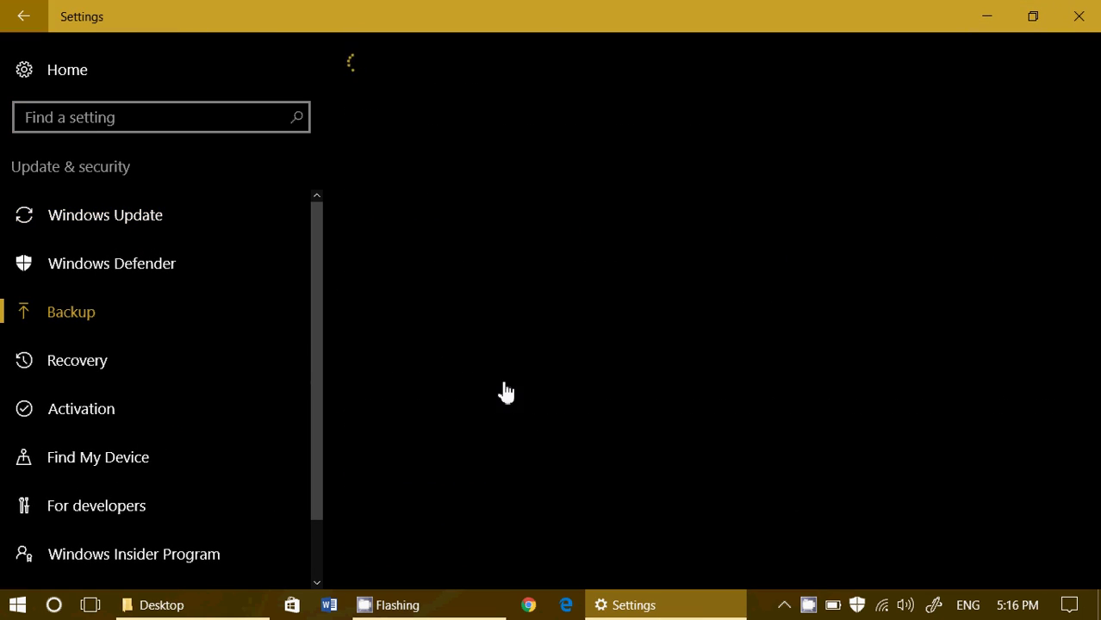
{"action": "left_click", "coordinate": [413, 249]}
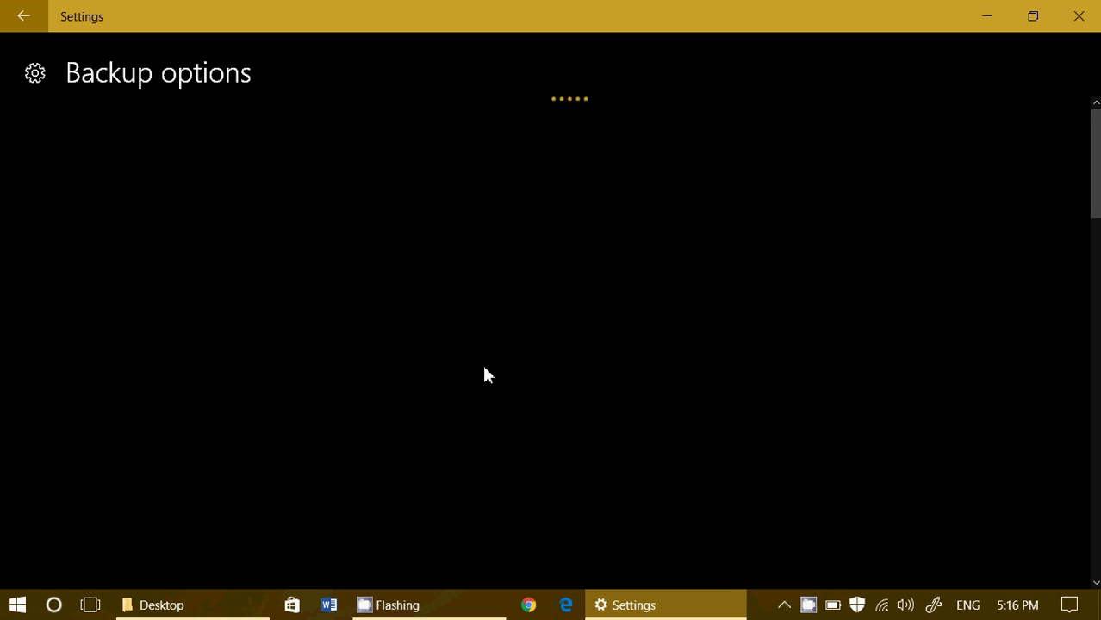
{"action": "scroll", "coordinate": [484, 375], "scroll_direction": "down", "scroll_amount": 15}
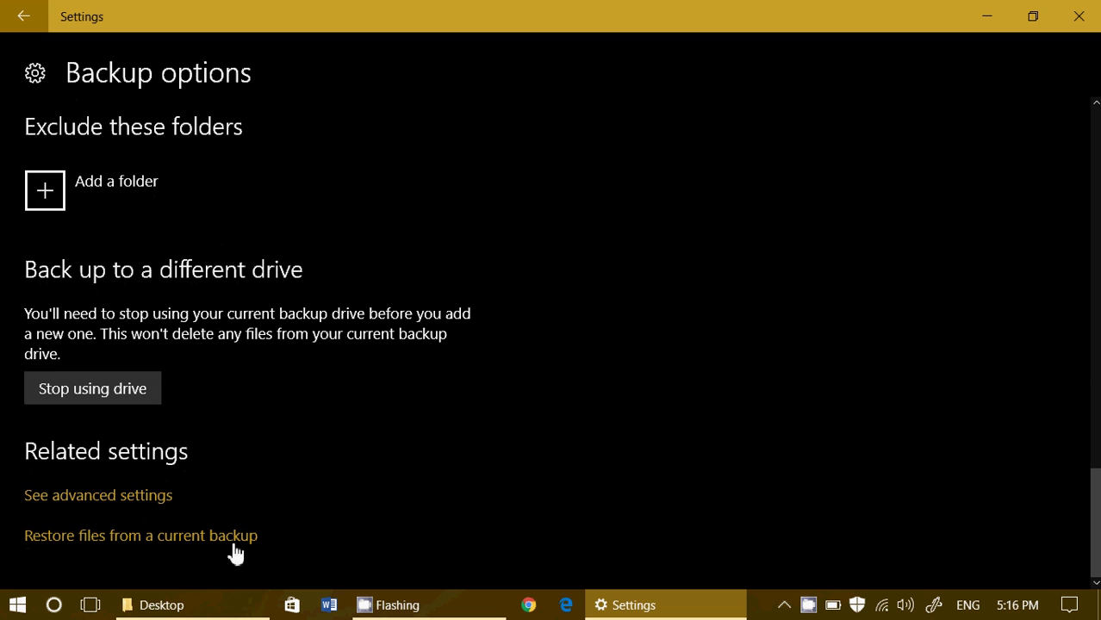
{"action": "left_click", "coordinate": [191, 546]}
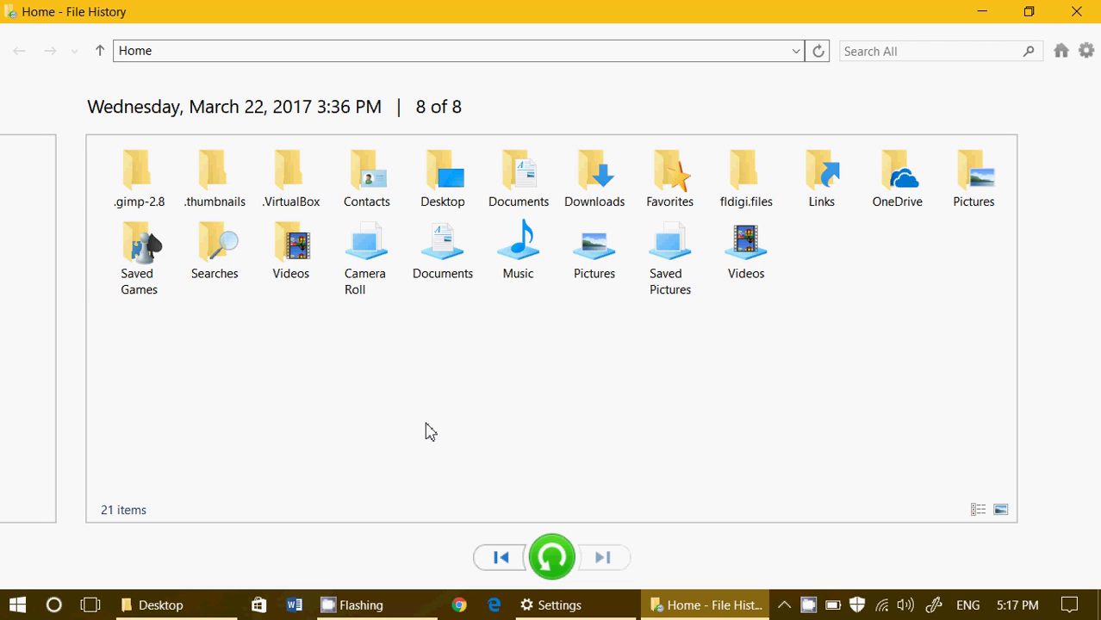
- Go back to the March 22, 2017 3:09 PM backup in File History and open its Desktop folder
{"action": "left_click", "coordinate": [497, 561]}
{"action": "left_click", "coordinate": [498, 560]}
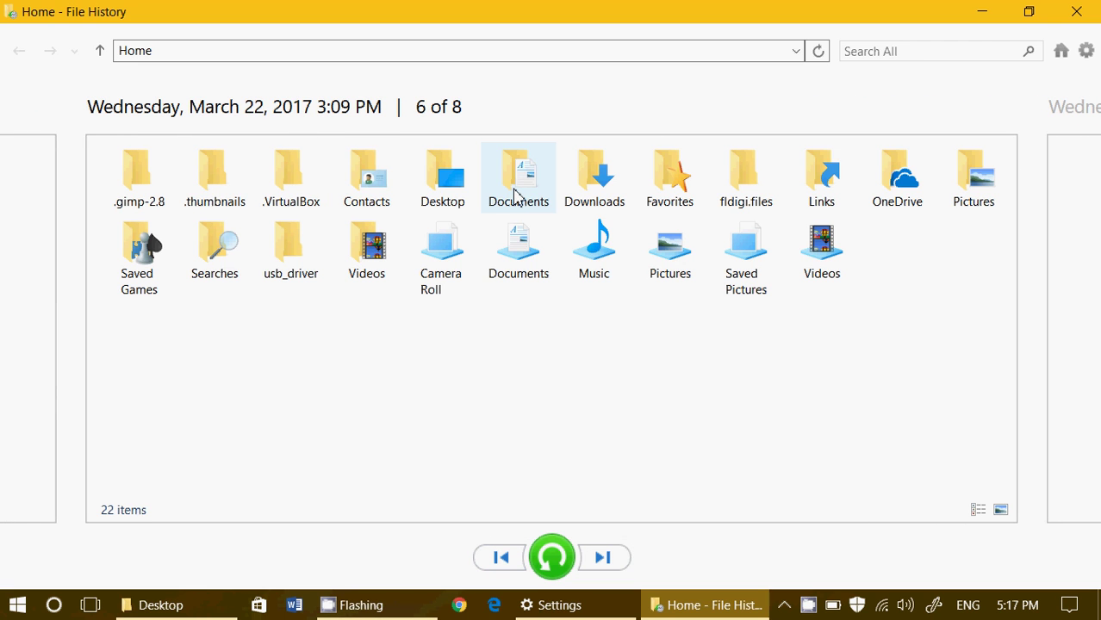
{"action": "double_click", "coordinate": [453, 197]}
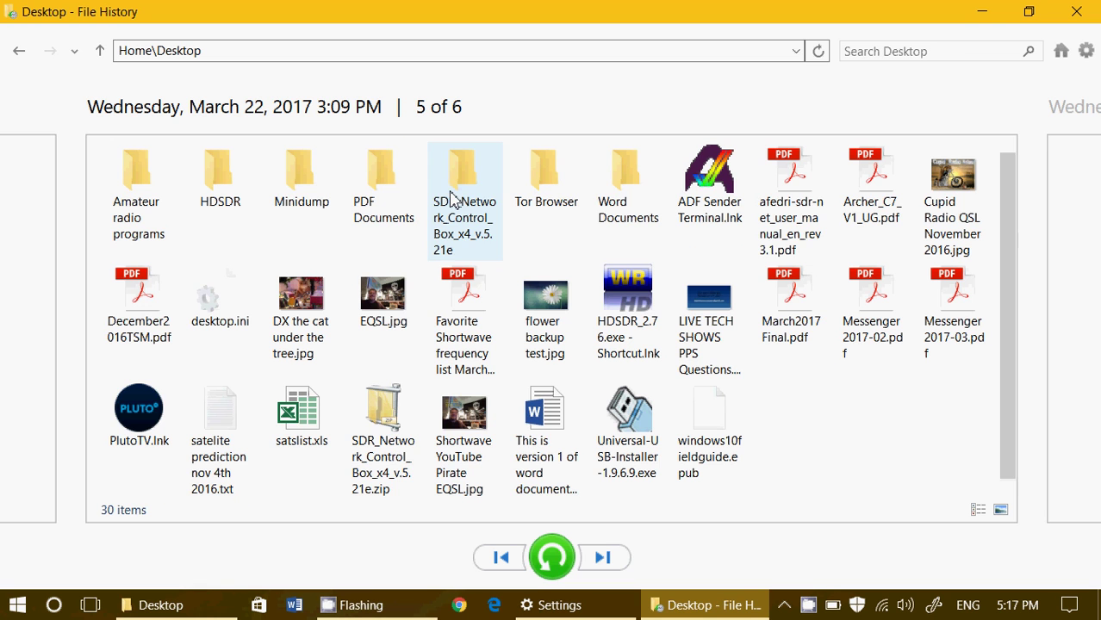
- Restore the "This is version 1 of word document" file from this backup, and close File History and Settings
{"action": "left_click", "coordinate": [543, 437]}
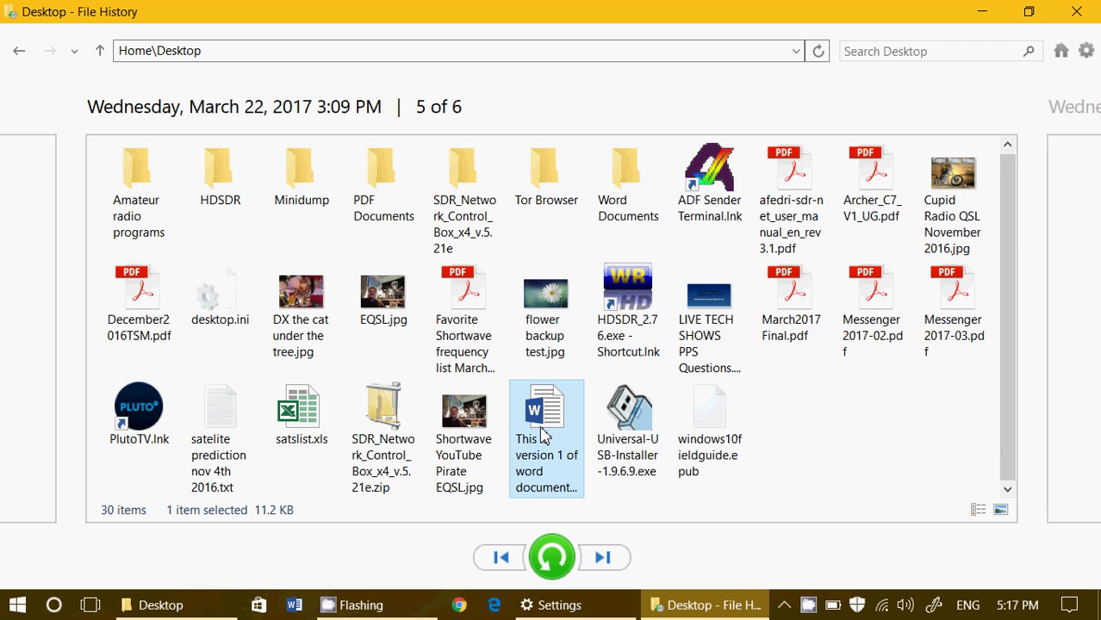
{"action": "left_click", "coordinate": [551, 560]}
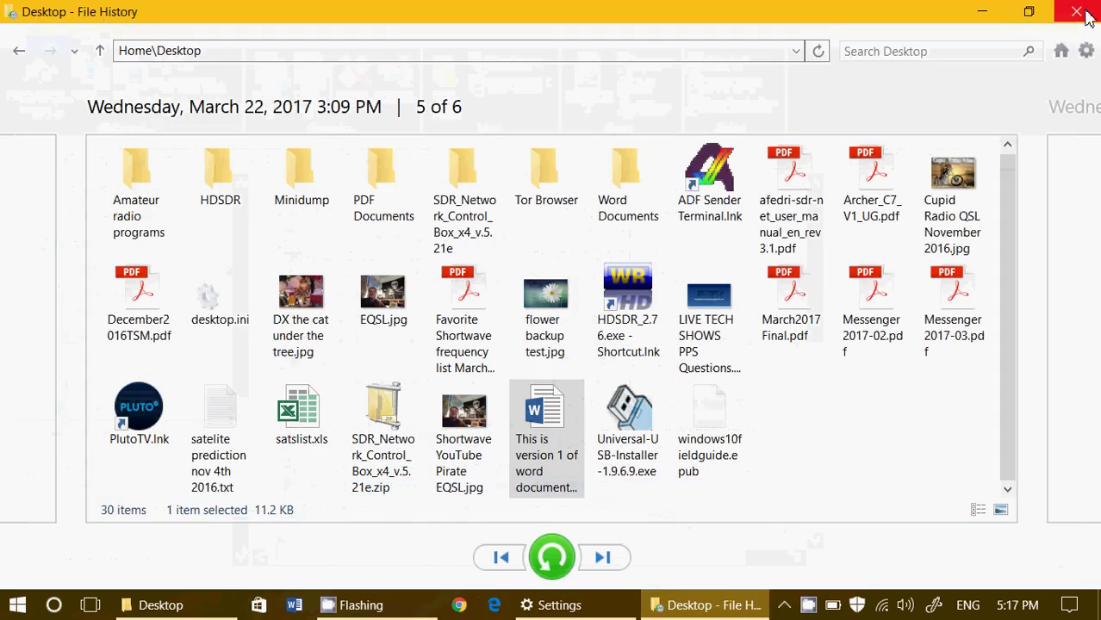
{"action": "left_click", "coordinate": [1077, 12]}
{"action": "left_click", "coordinate": [1078, 12]}
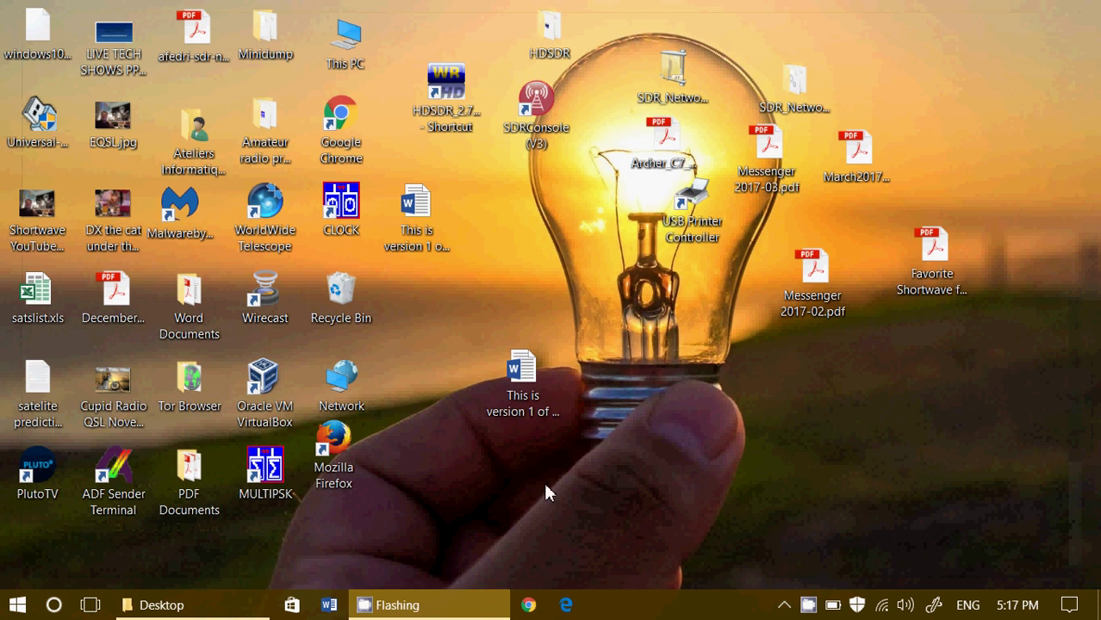
- Compare the full file names of the two recovered Word documents on the desktop
{"action": "left_click", "coordinate": [522, 379]}
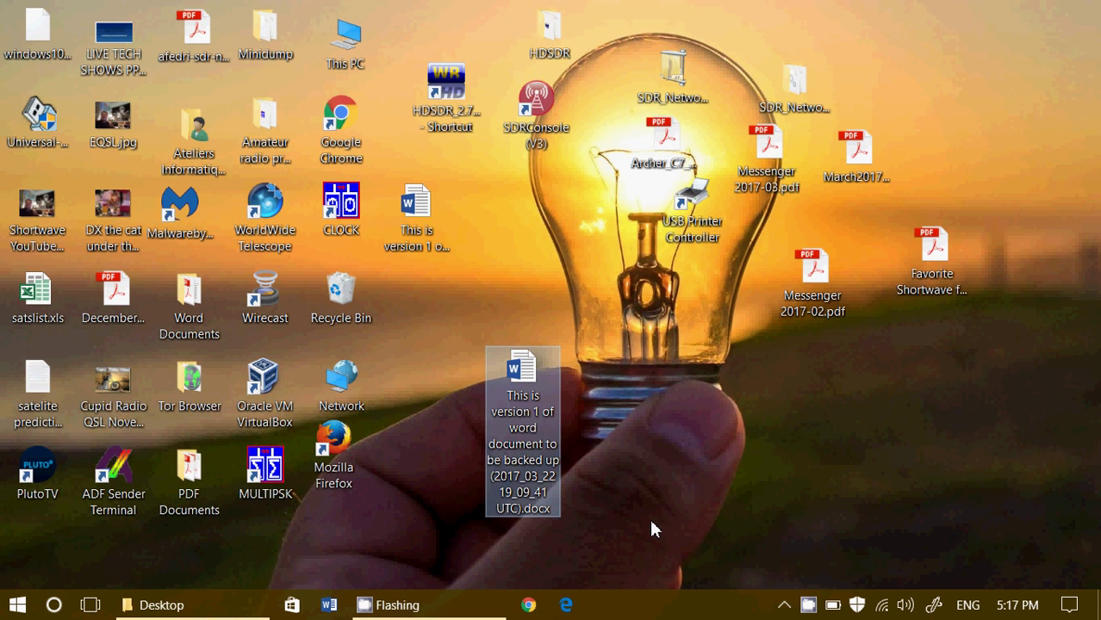
{"action": "left_click", "coordinate": [416, 211]}
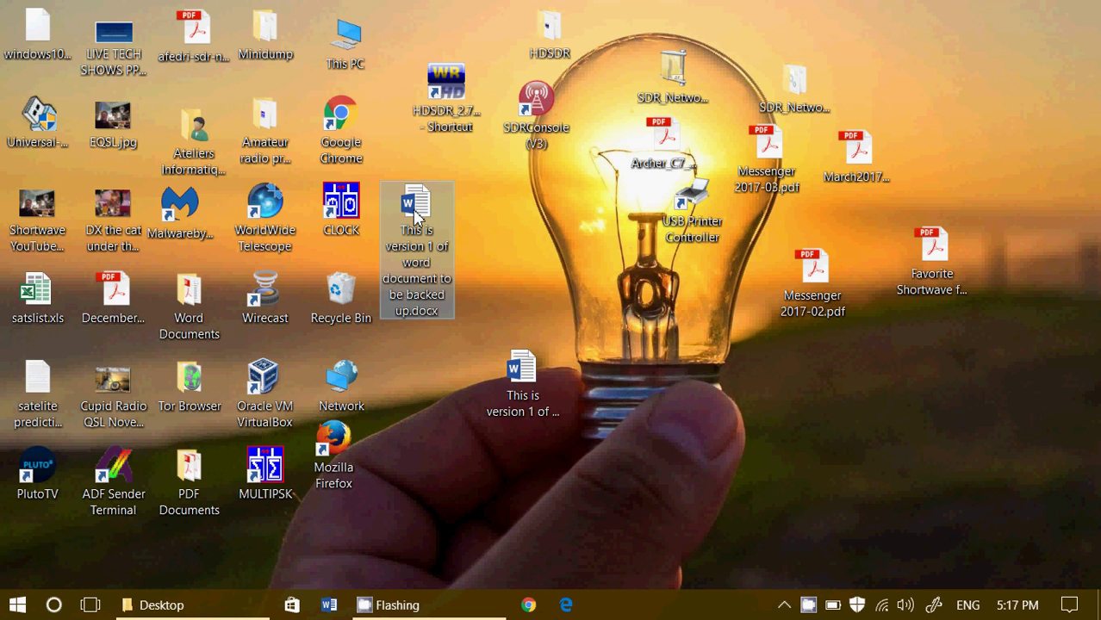
{"action": "left_click", "coordinate": [531, 386]}
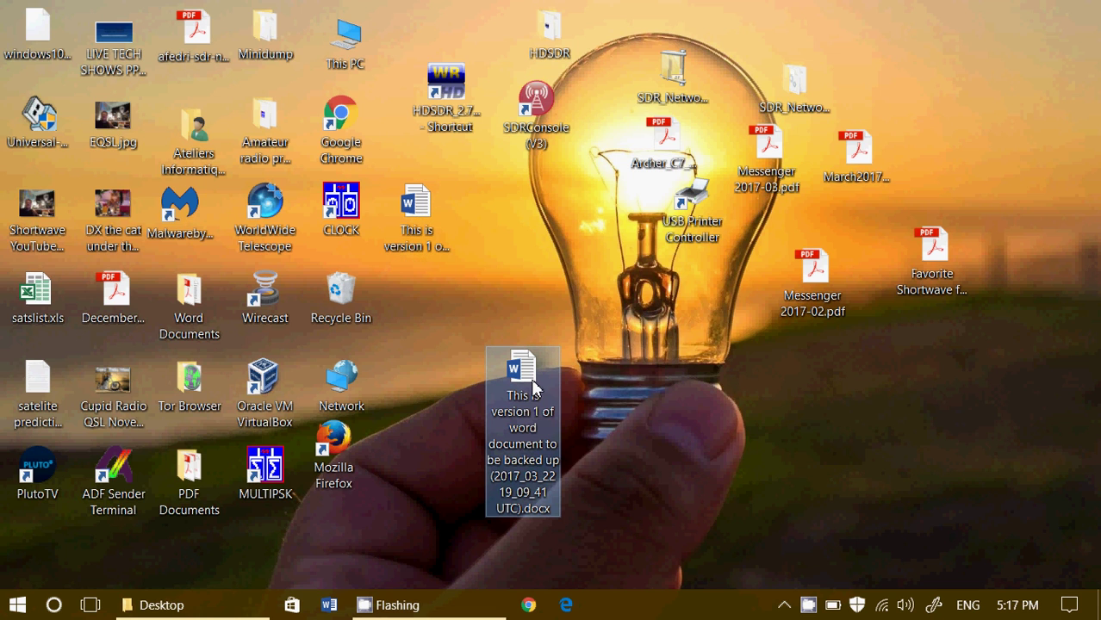
{"action": "left_click", "coordinate": [411, 217]}
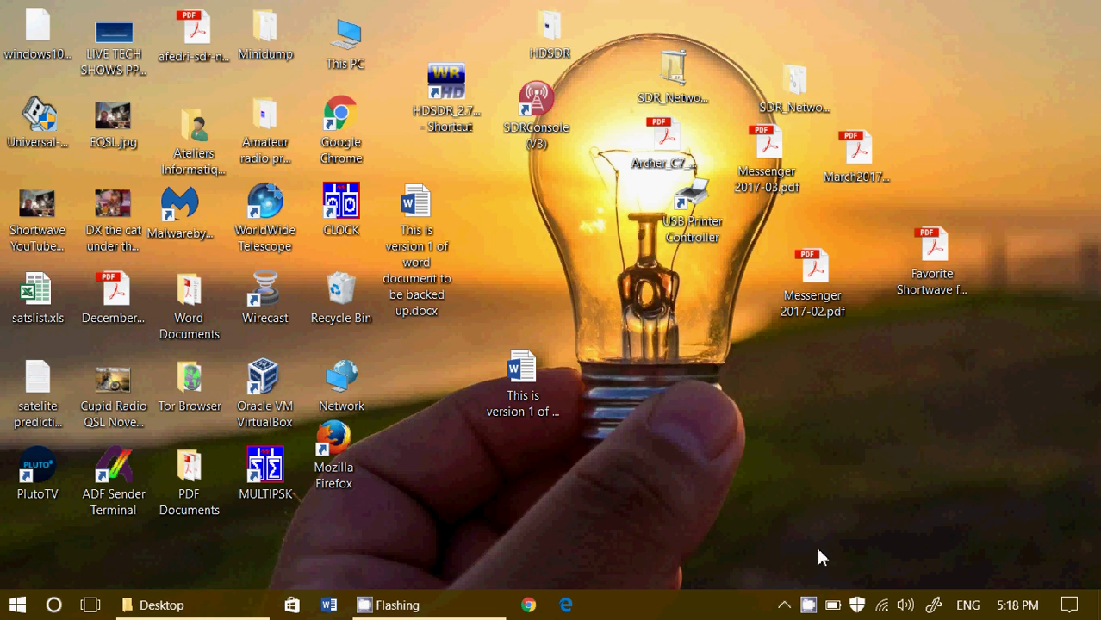
{"action": "left_click", "coordinate": [808, 605]}
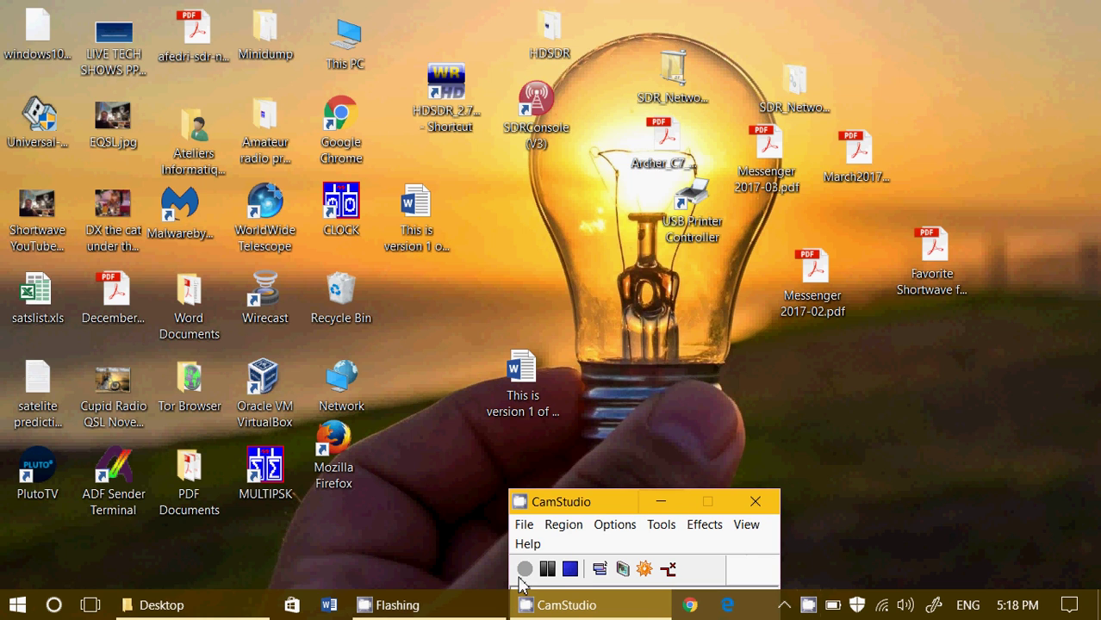